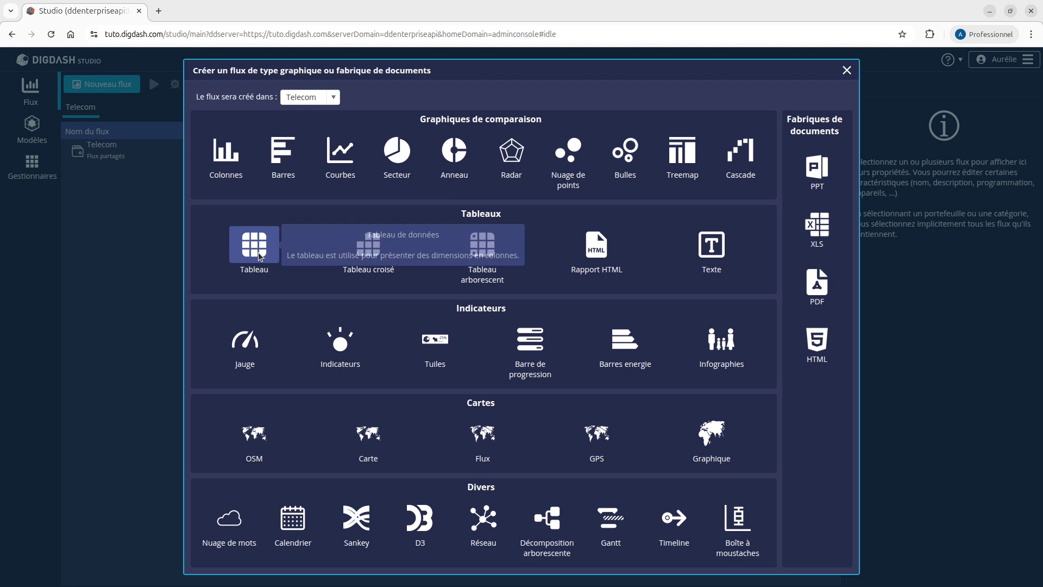
- Create a table (Tableau) flow in Telecom based on the telecom data model
click(259, 252)
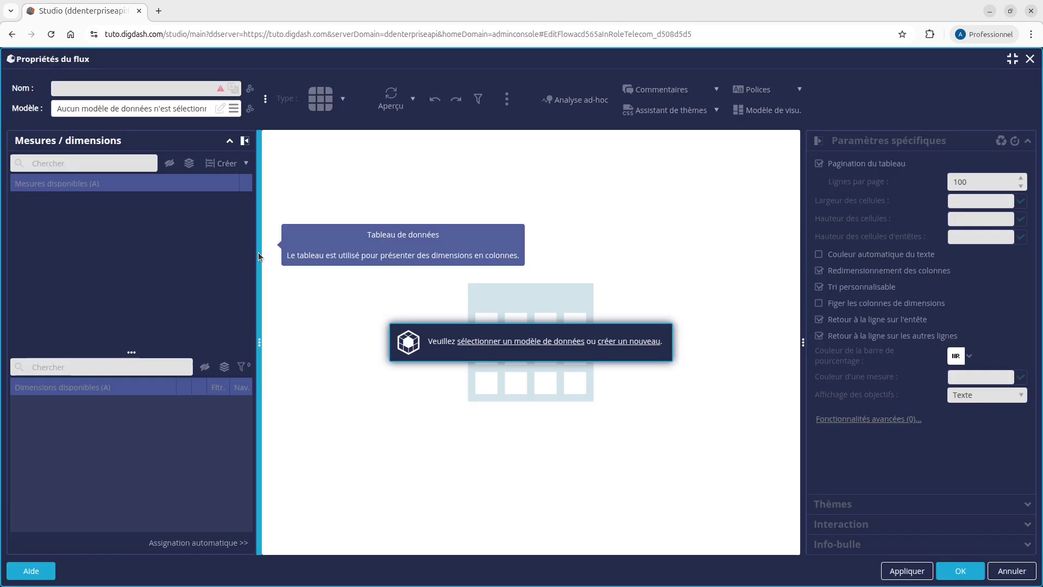
click(488, 348)
click(512, 404)
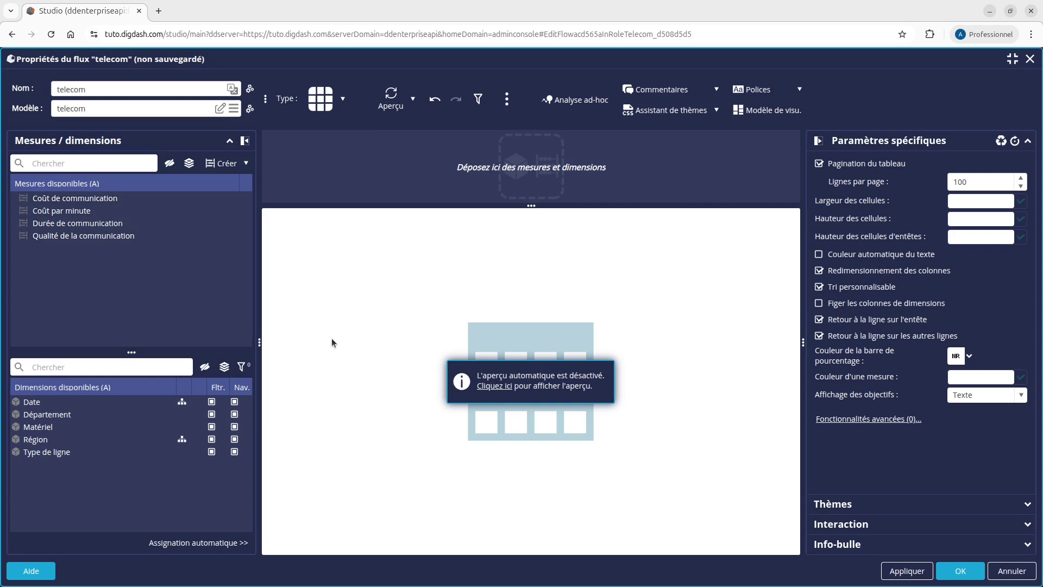
- Add the Date dimension at the Année level and the Coût de communication measure as table columns
double_click(140, 403)
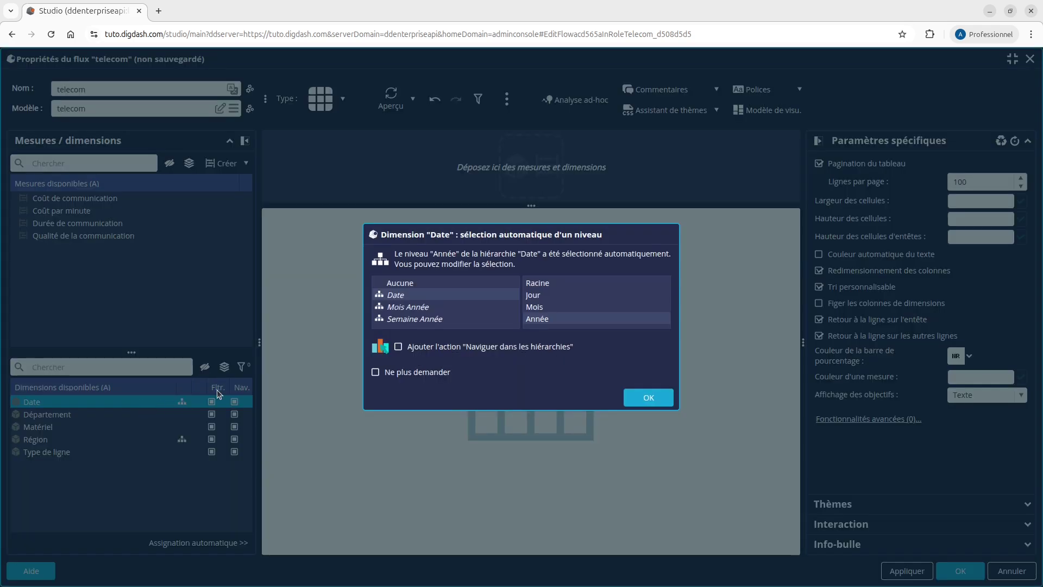
click(633, 400)
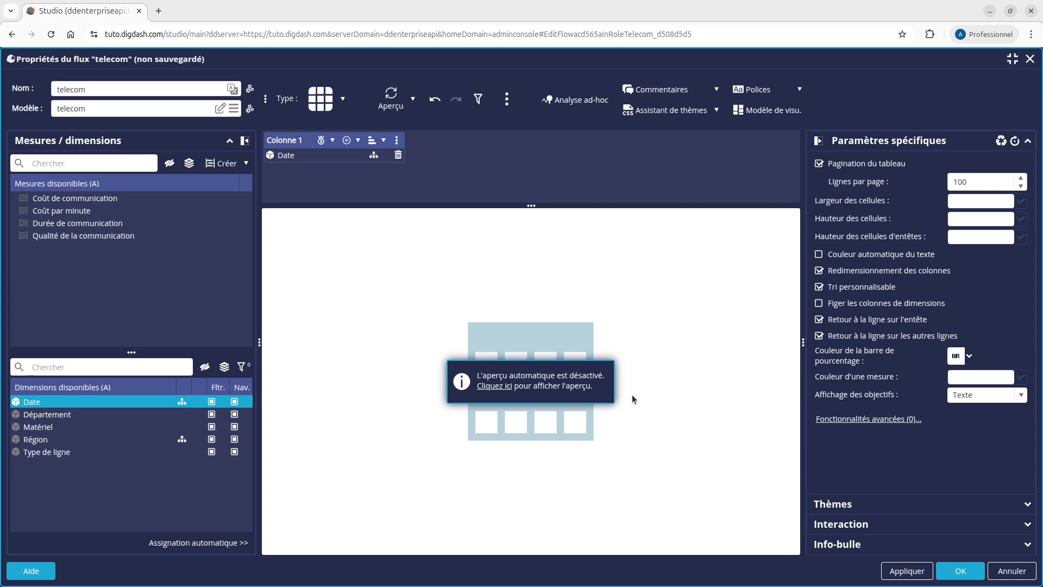
click(86, 199)
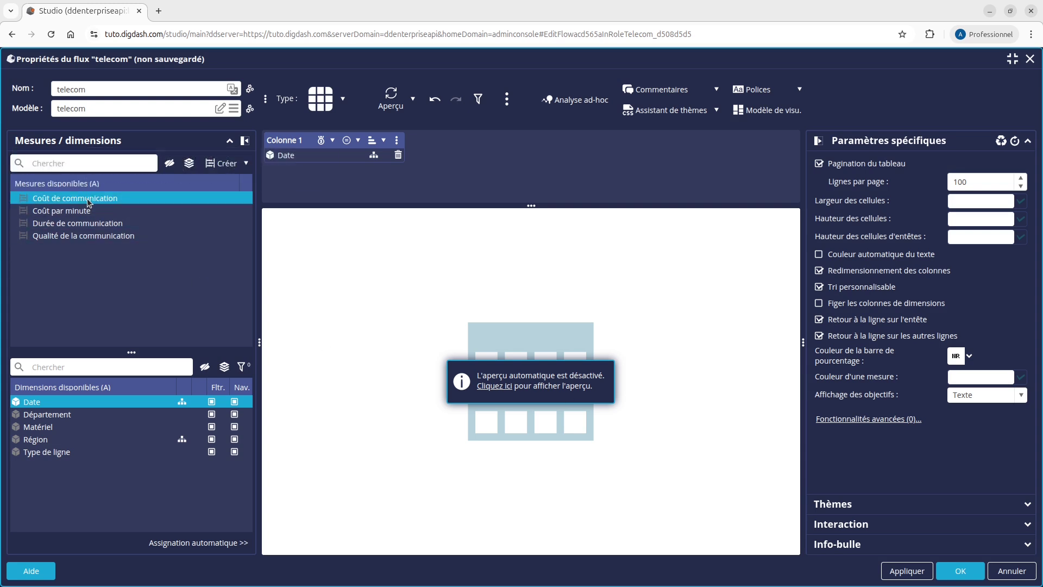
double_click(87, 198)
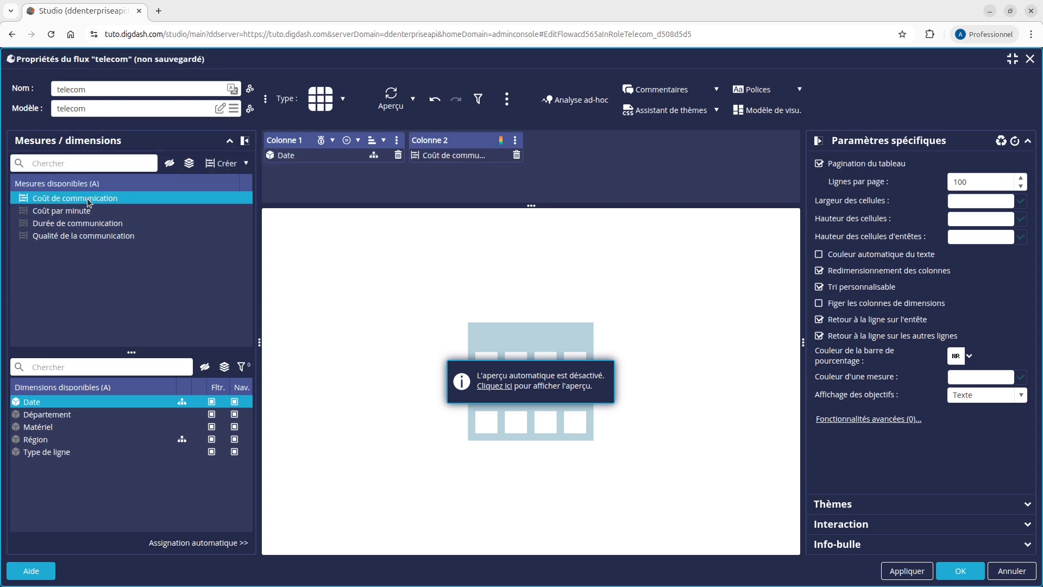
- Preview the table and sort the Date column alphabetically in ascending order (Alphabétique, Croissant)
click(490, 387)
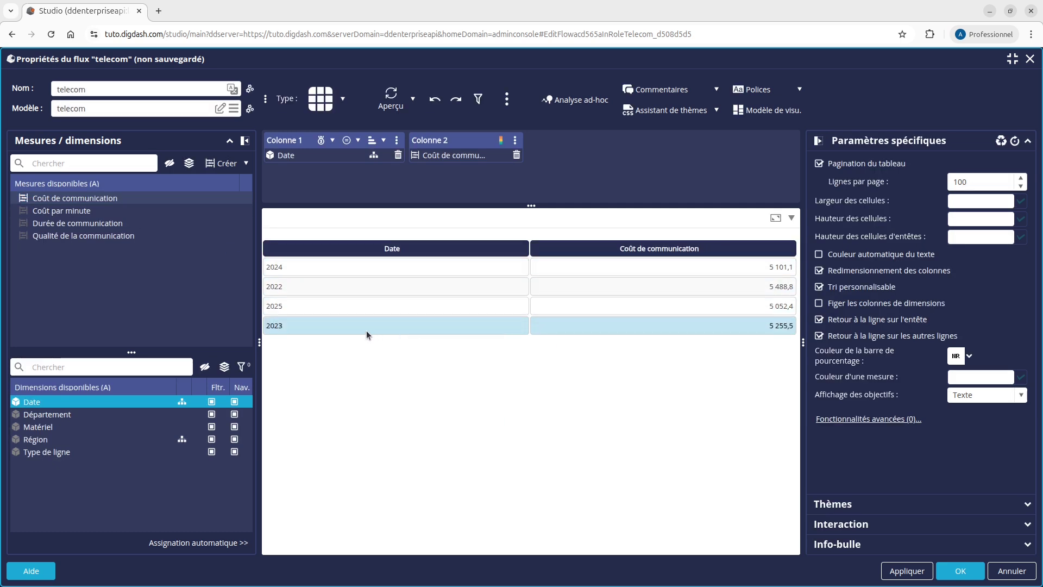
click(378, 141)
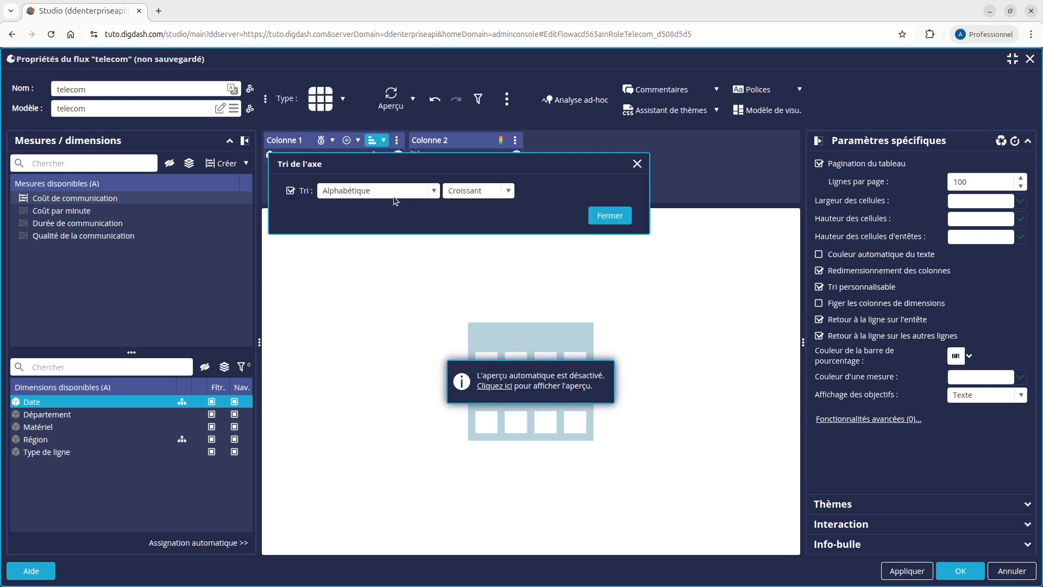
click(600, 217)
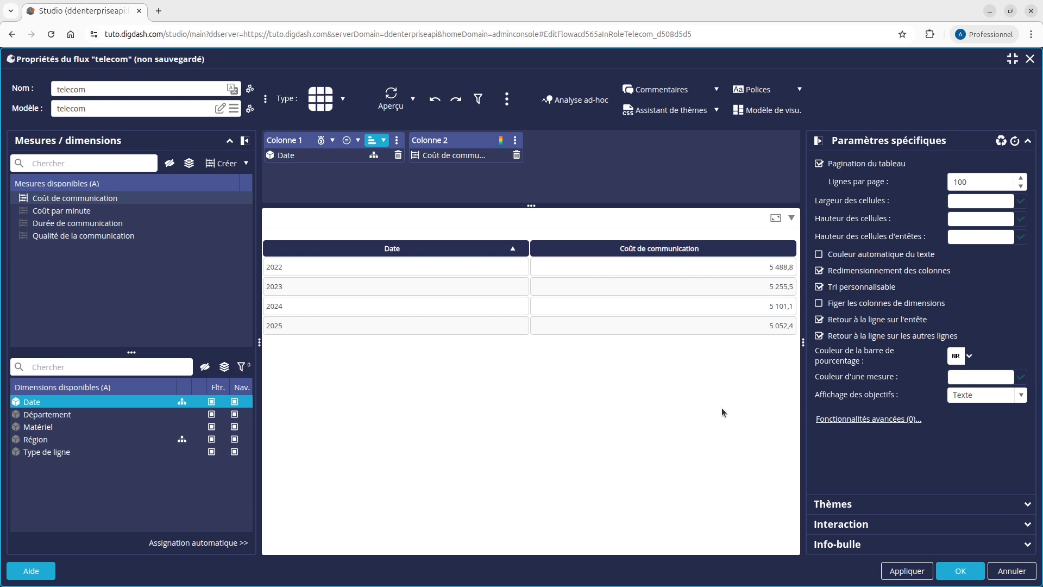
- Open the telecom data model for editing and proceed to its advanced column configuration
click(220, 111)
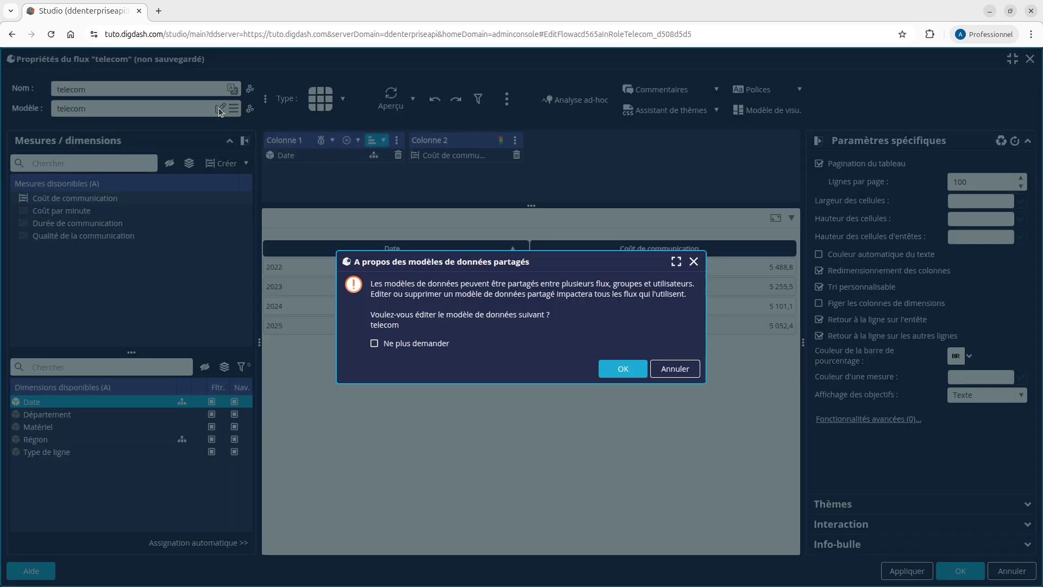
click(622, 369)
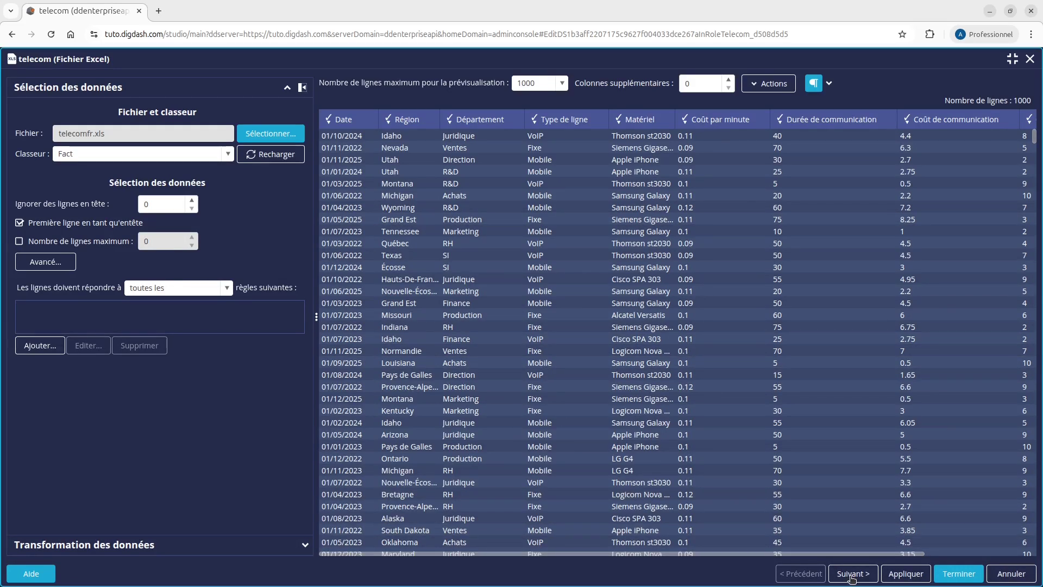
click(848, 574)
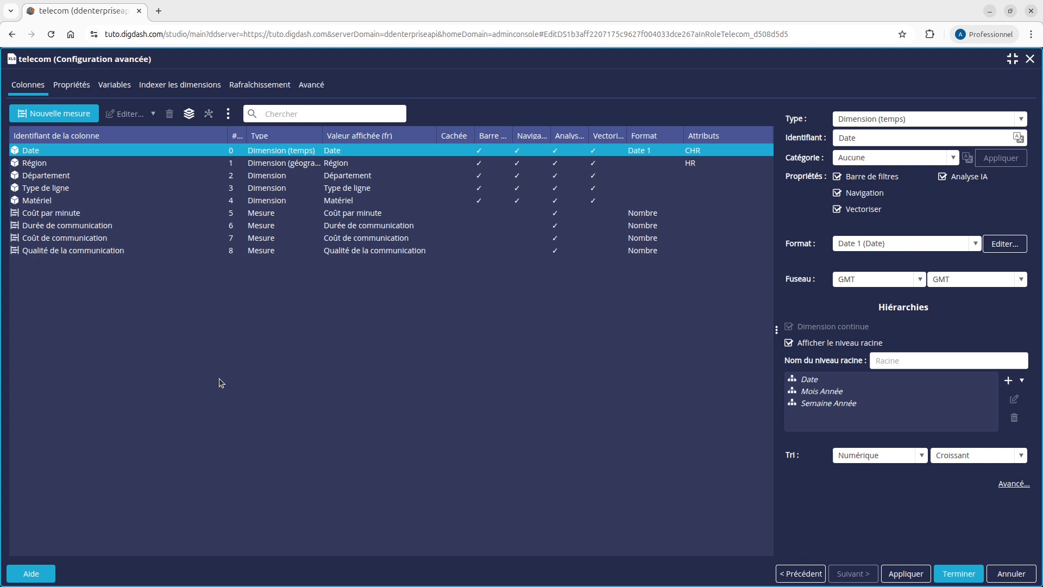
- Examine the Transformateur, Général, Lissage and Prédictif functions offered by the calculated measure assistant
click(58, 115)
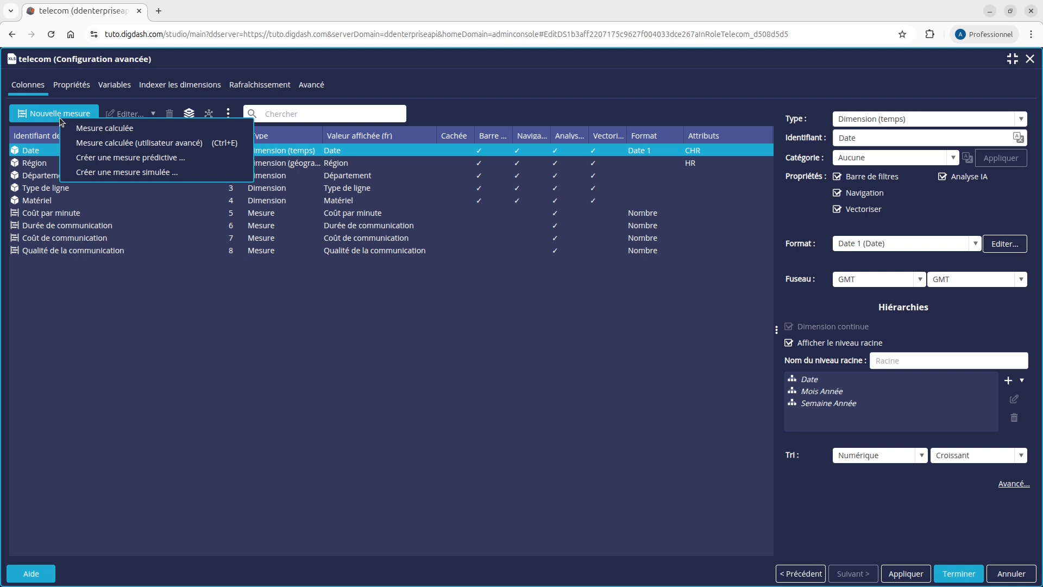
click(79, 130)
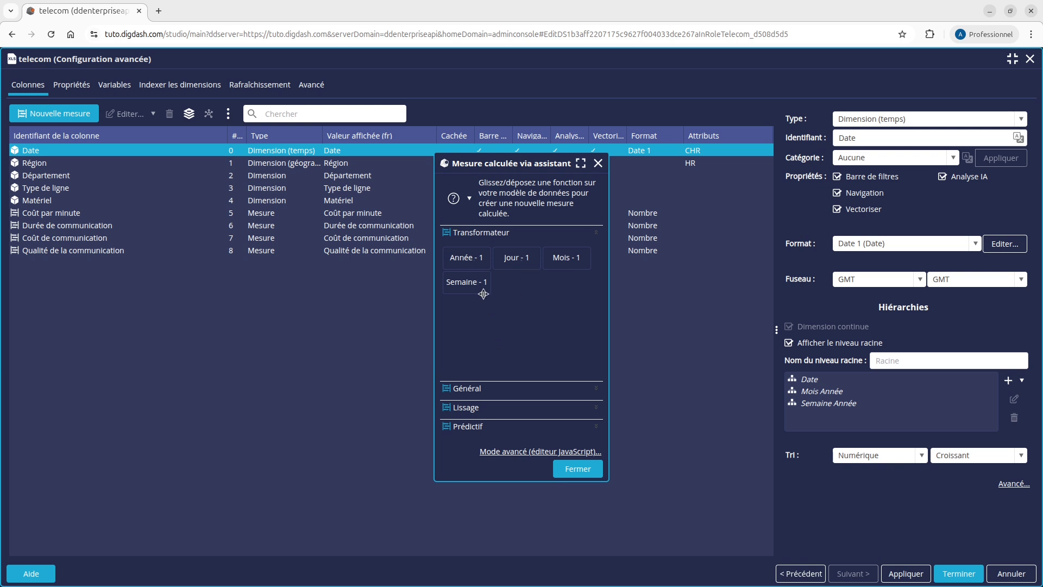
click(488, 389)
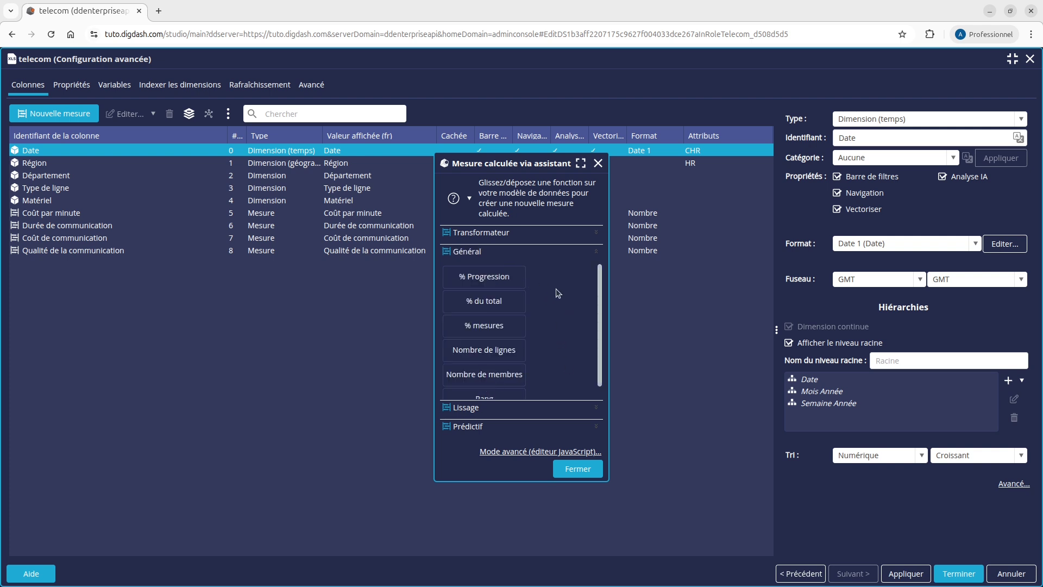
scroll(566, 332, down, 1)
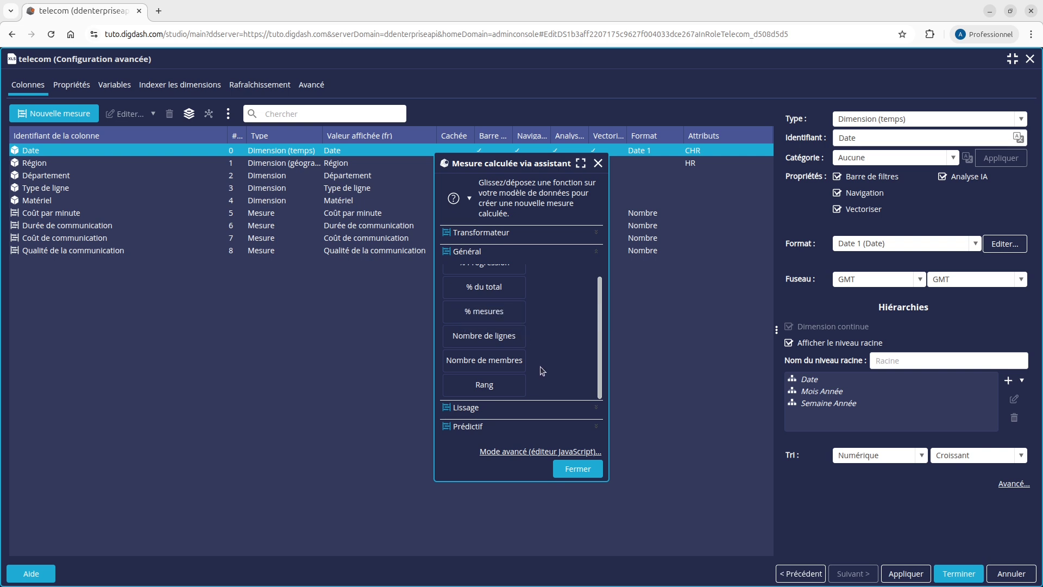
click(584, 410)
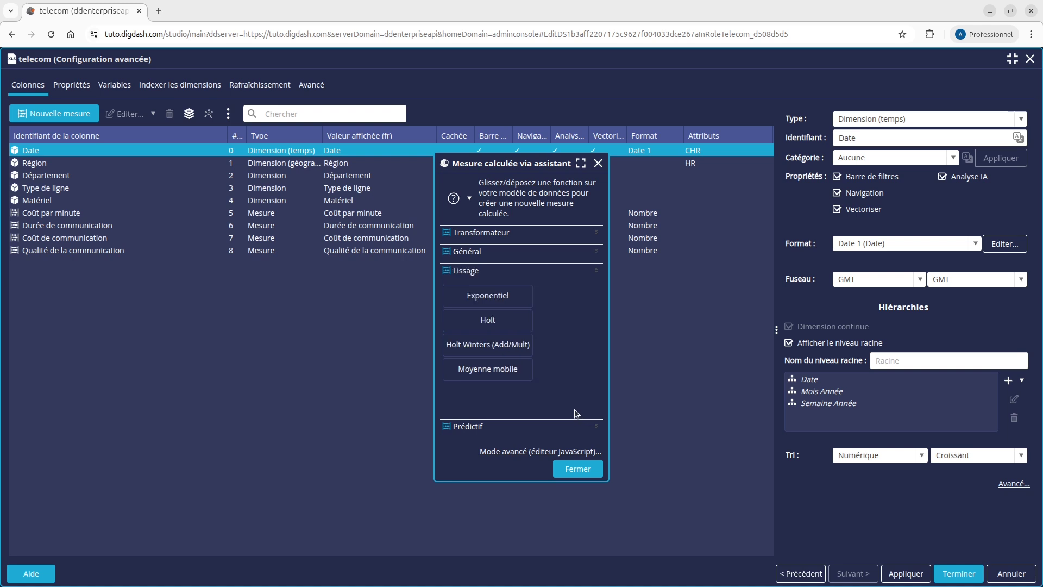
click(519, 431)
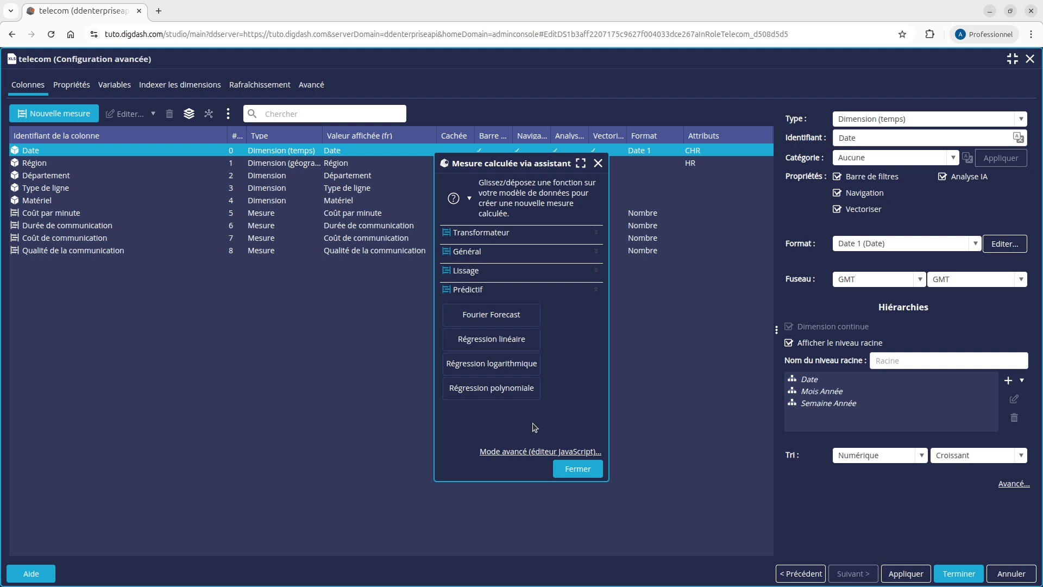
click(569, 474)
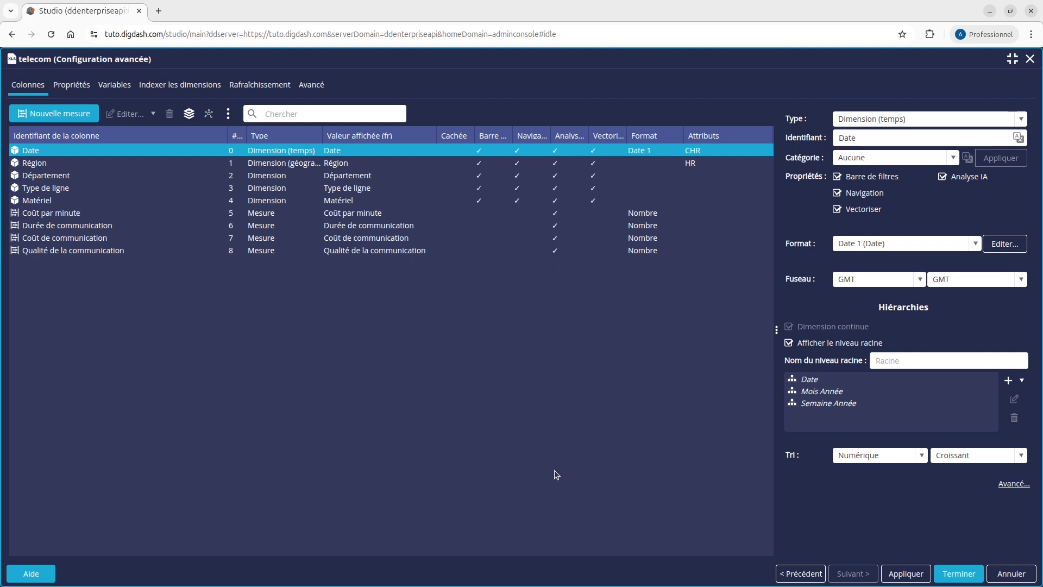
- Look at the advanced-user calculated measure editor and leave it without saving
click(71, 113)
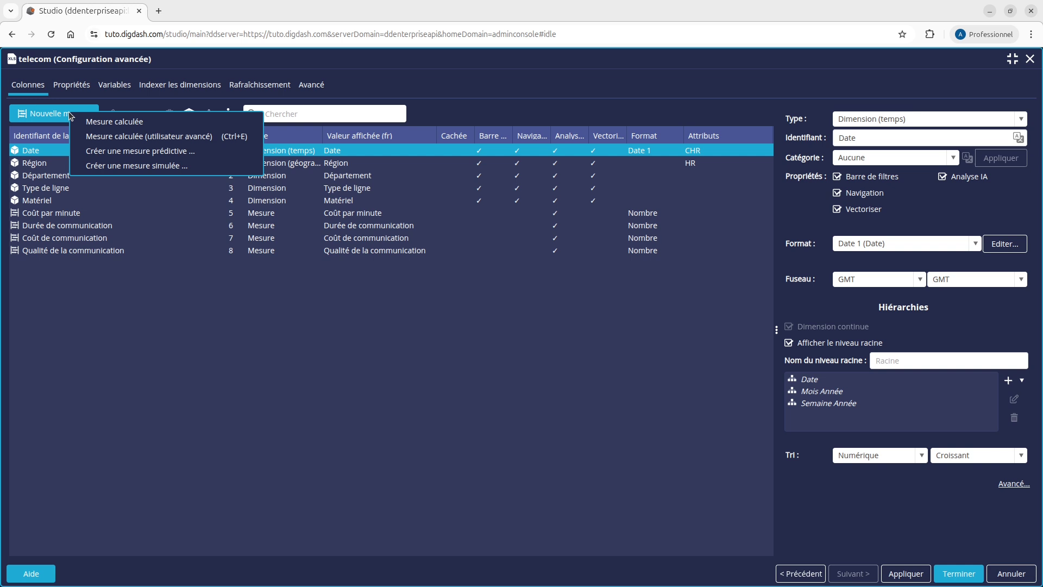
click(101, 137)
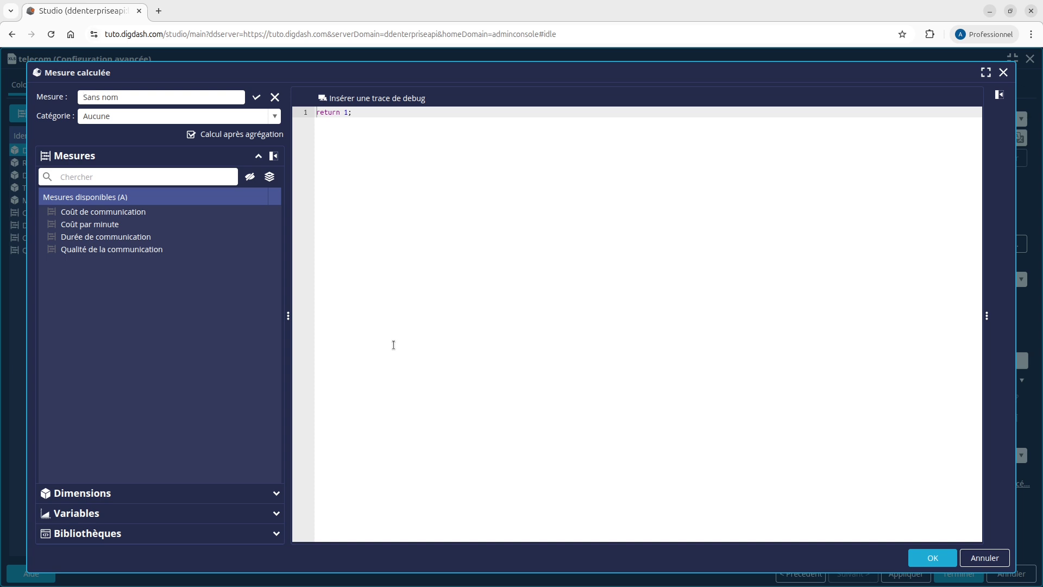
click(991, 563)
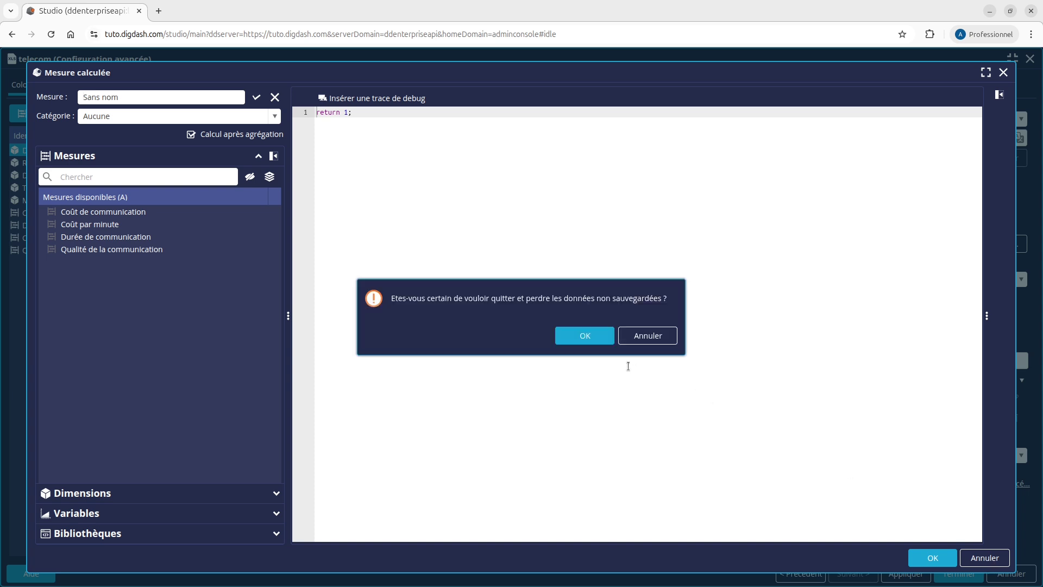
click(593, 345)
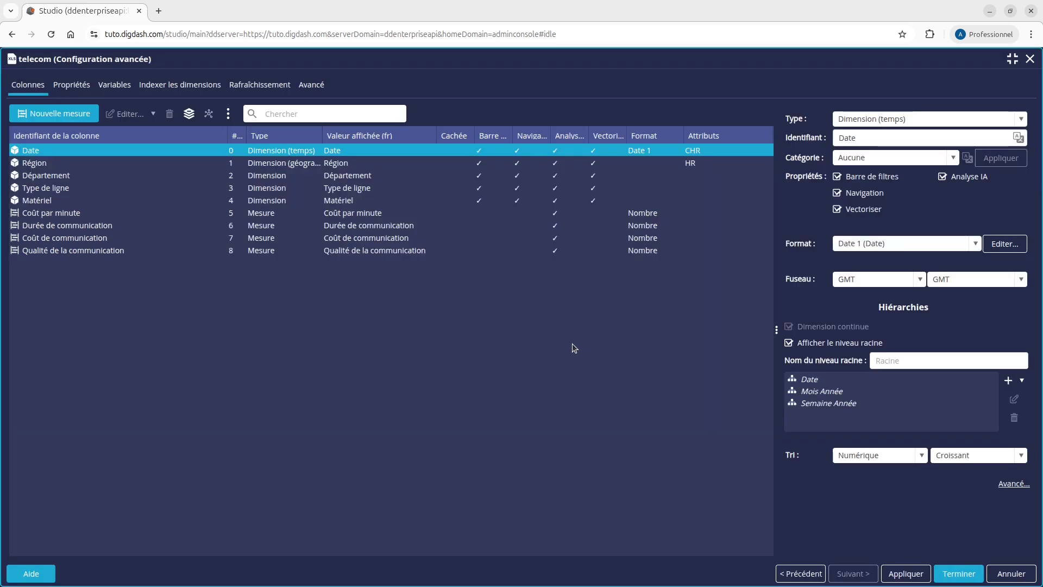
- Create a calculated measure by applying the Année - 1 transformer to Coût de communication, and save the data model
click(60, 113)
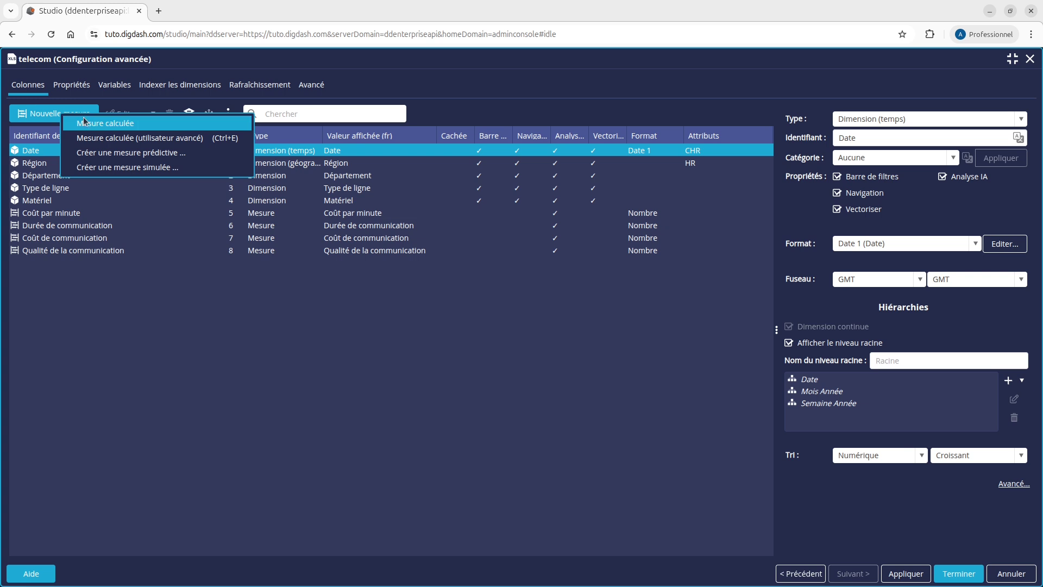
click(87, 123)
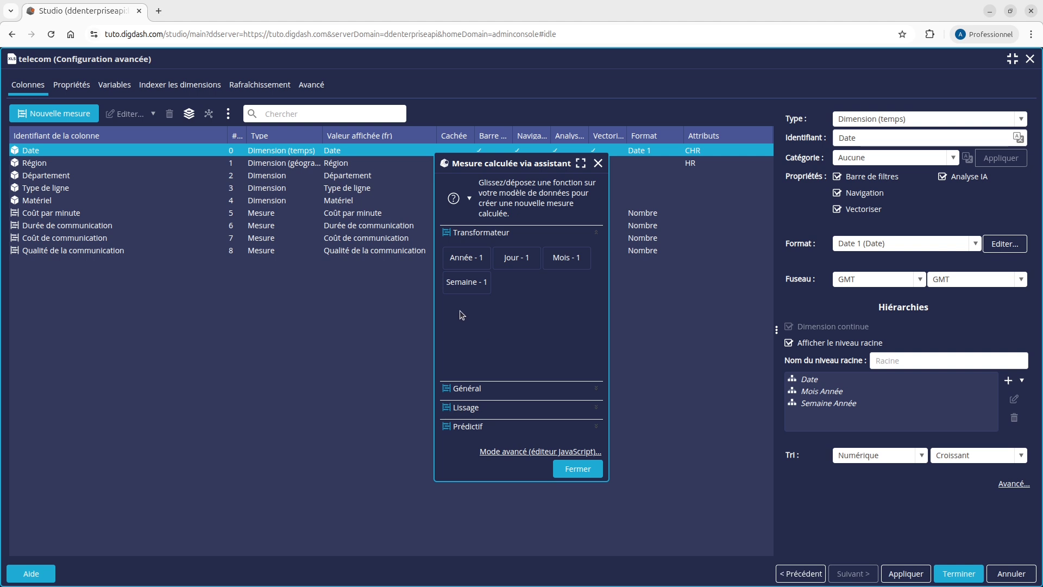
drag(464, 261, 81, 239)
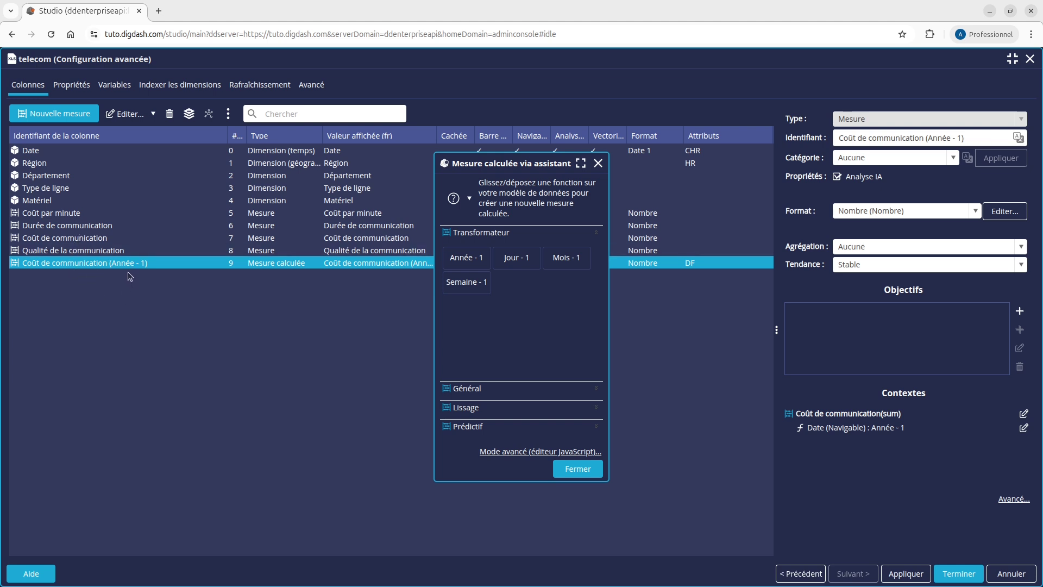
click(570, 473)
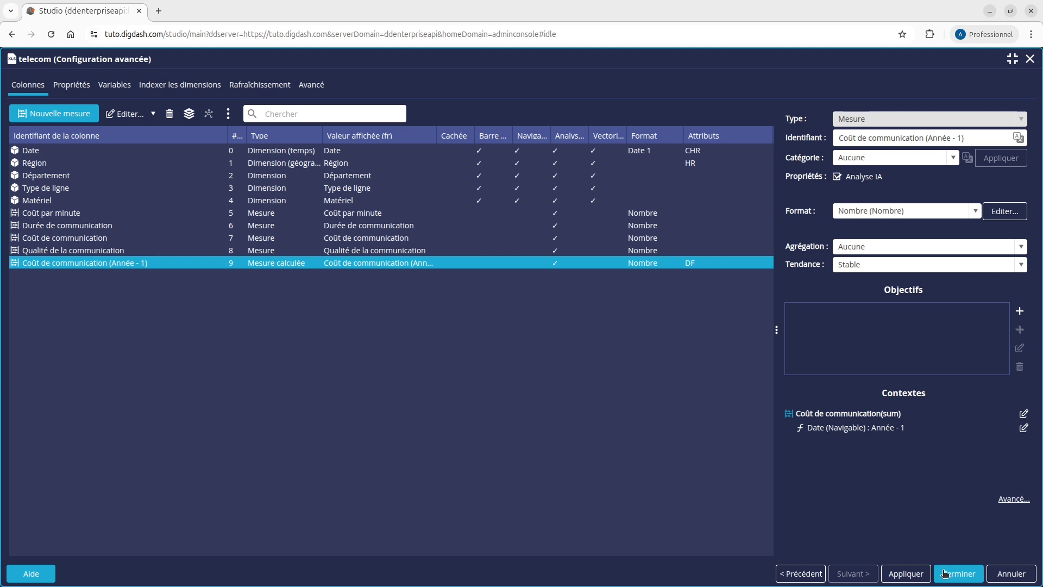
click(944, 570)
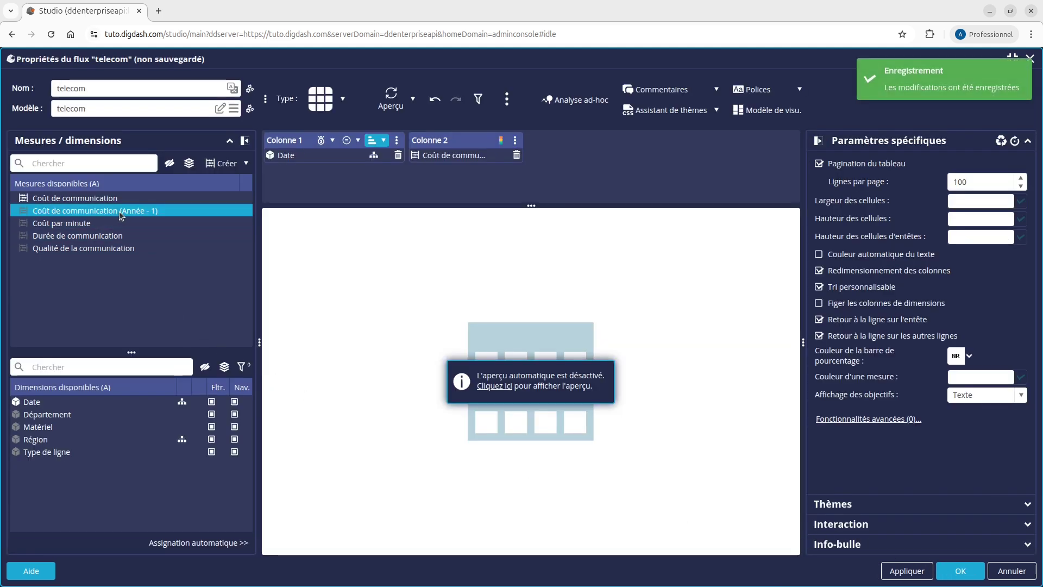
- Add Coût de communication (Année - 1) as the table's third column and preview the data
drag(119, 211, 530, 142)
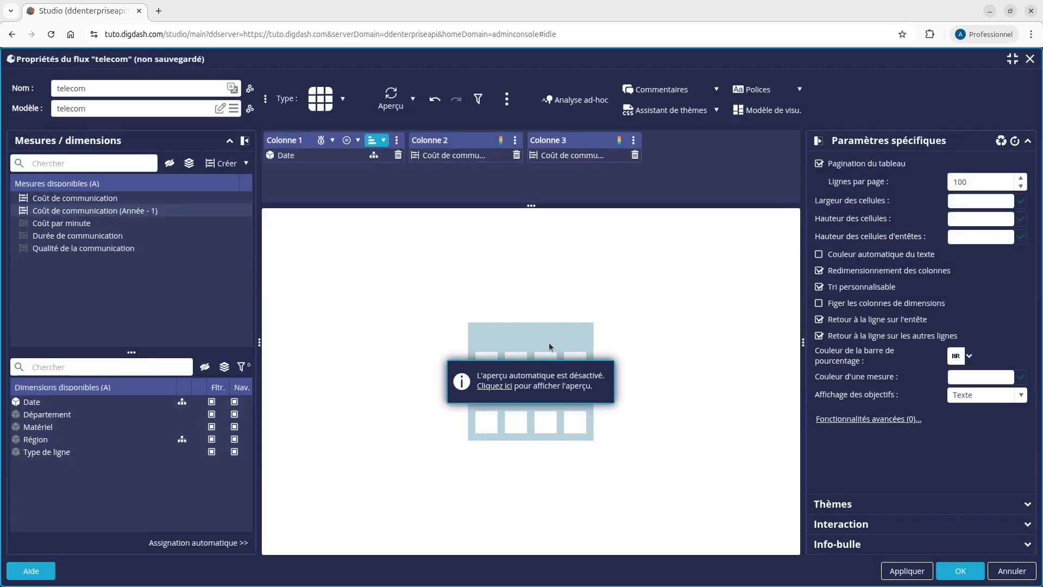
click(502, 387)
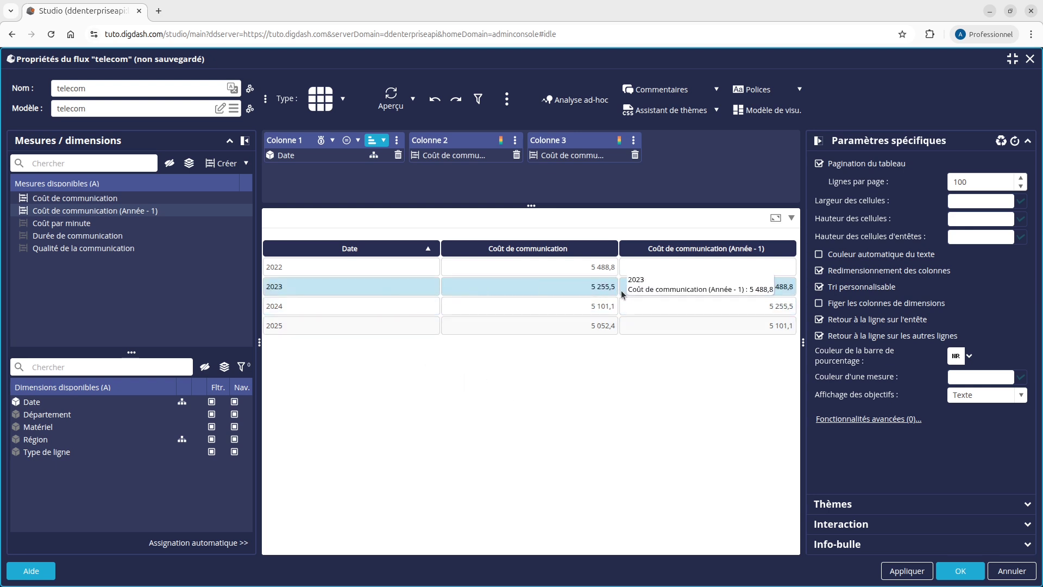
mouse_move(714, 292)
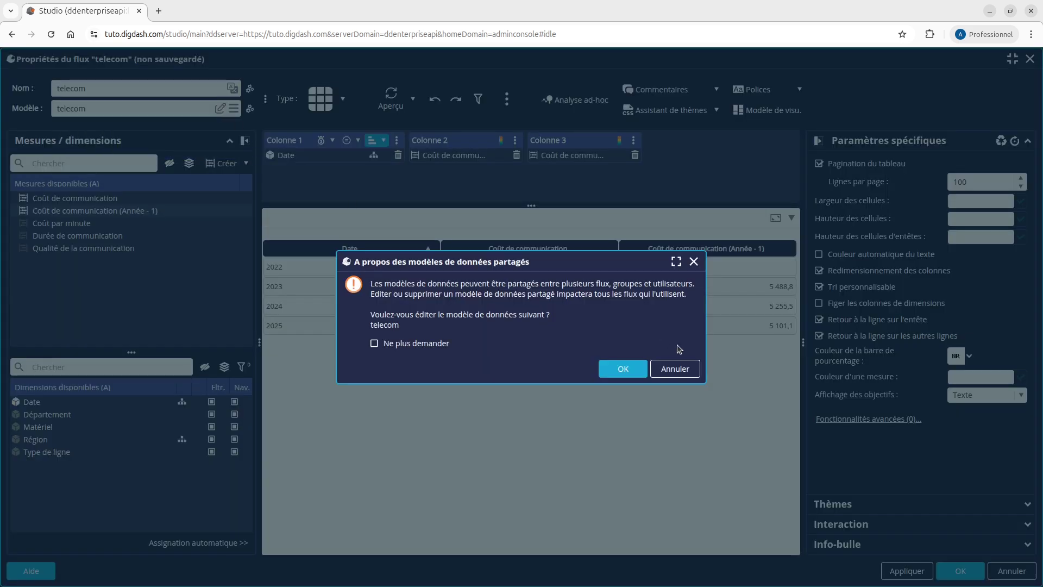
- Reopen the telecom data model and start a calculated measure applying the % Progression function to Coût de communication (Année - 1)
click(624, 369)
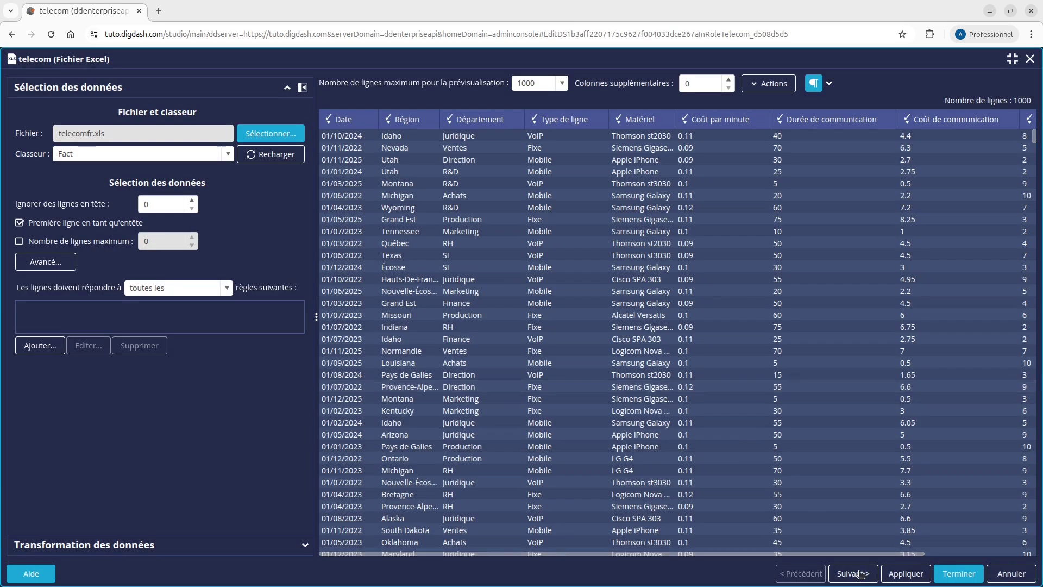
click(854, 572)
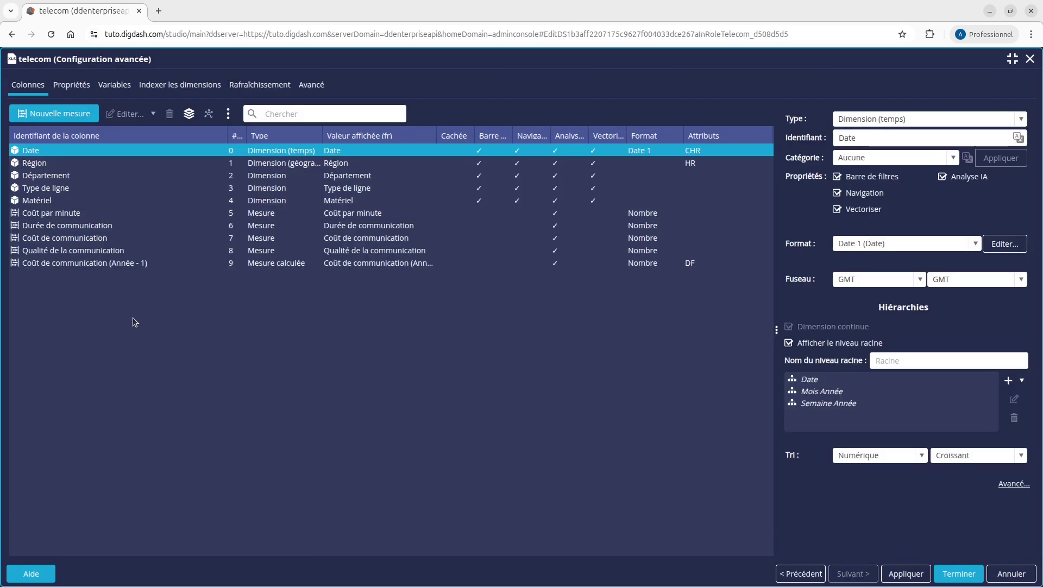
click(86, 112)
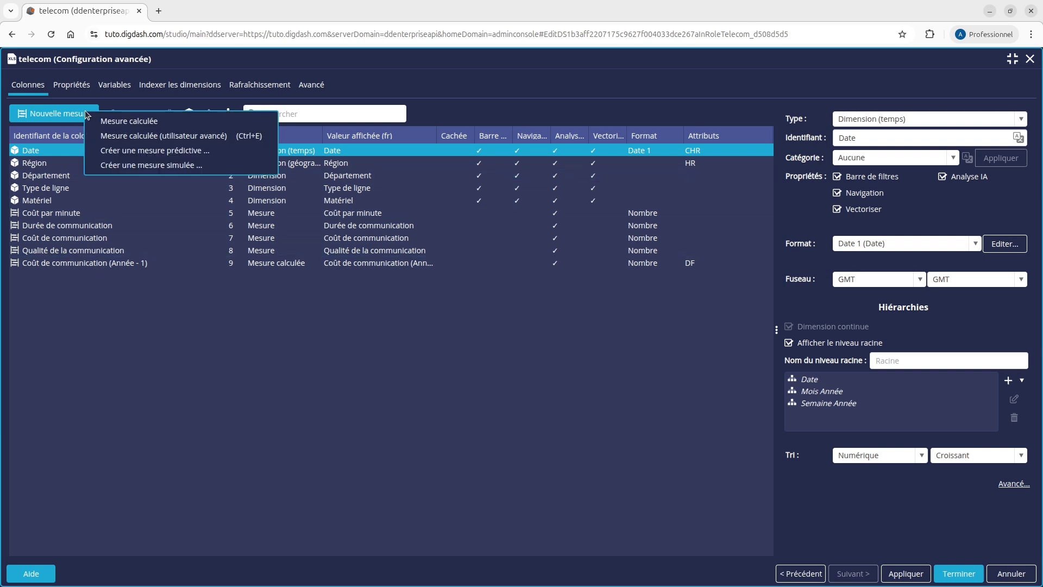
click(113, 118)
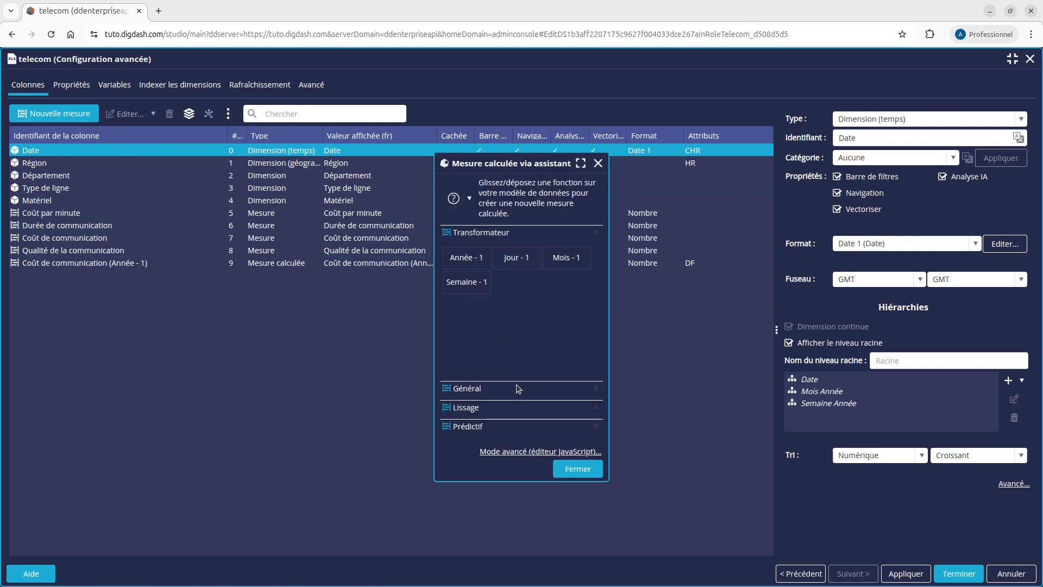
click(483, 388)
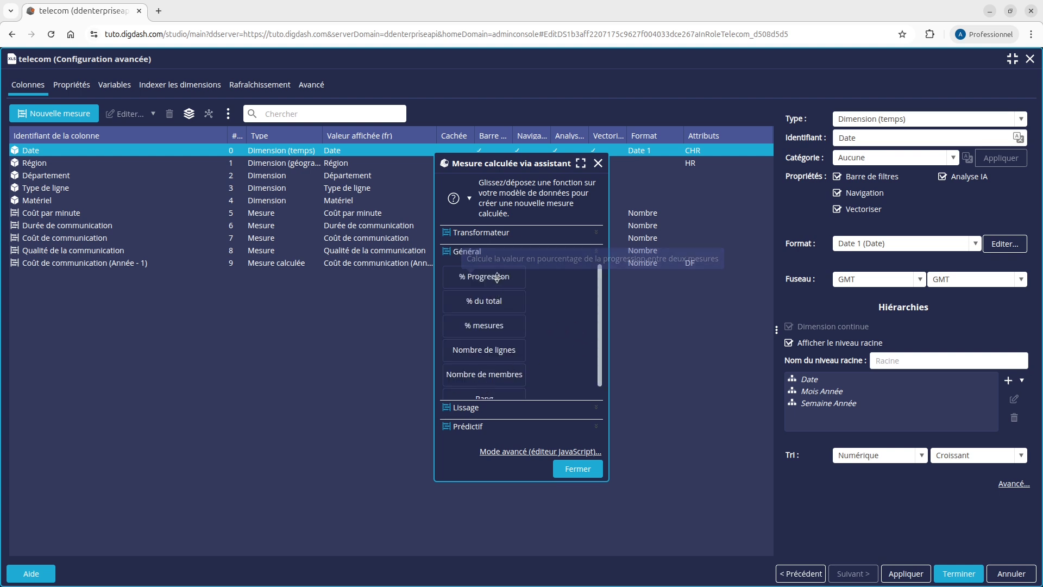
drag(496, 277, 140, 265)
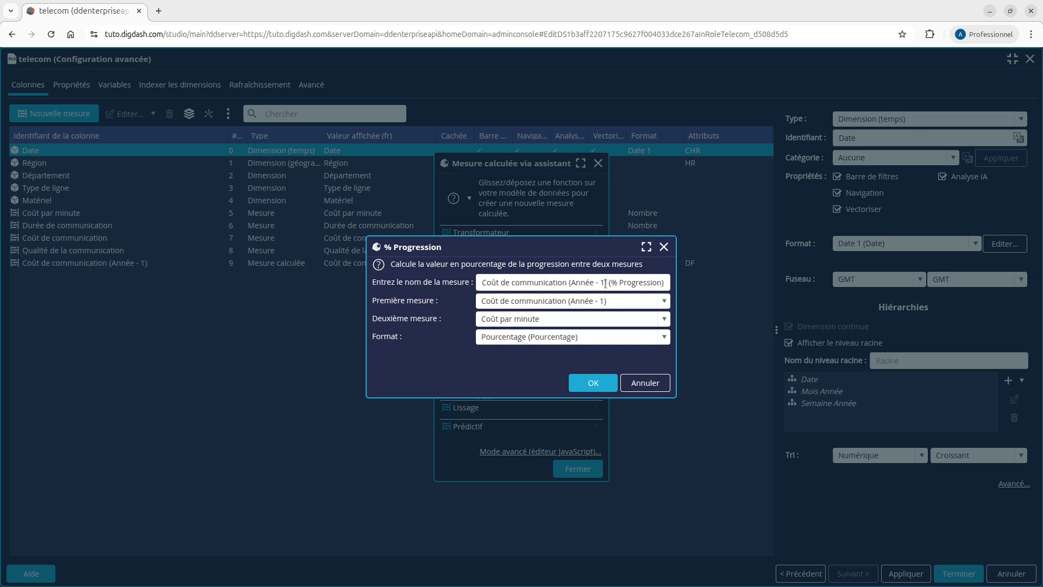
- Name the measure Coût de communication (% Progression), set Coût de communication as its second measure, and create it
drag(606, 283, 579, 282)
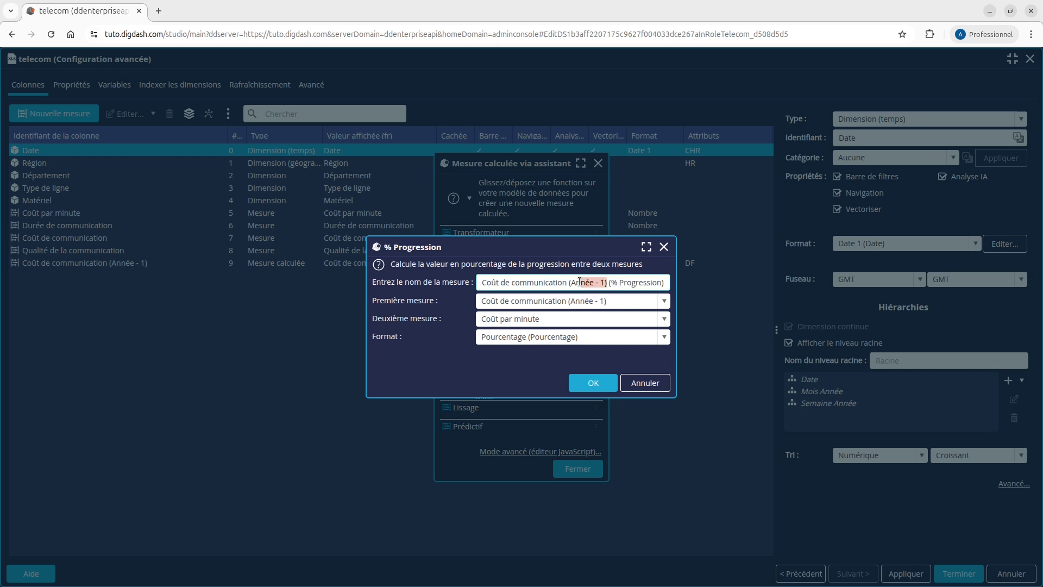
key(BackSpace)
key(BackSpace)
key(BackSpace)
key(BackSpace)
key(BackSpace)
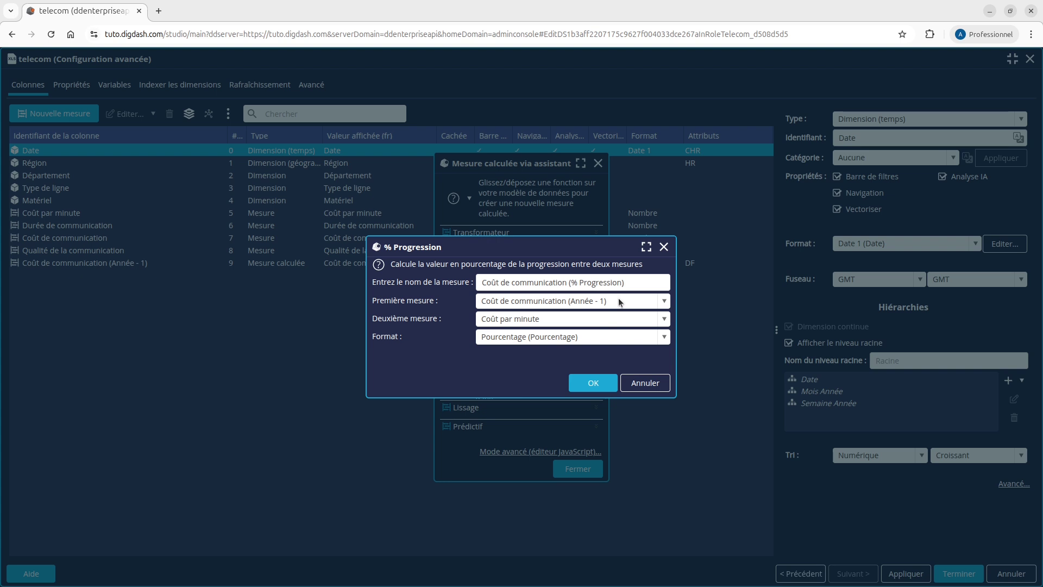
click(663, 319)
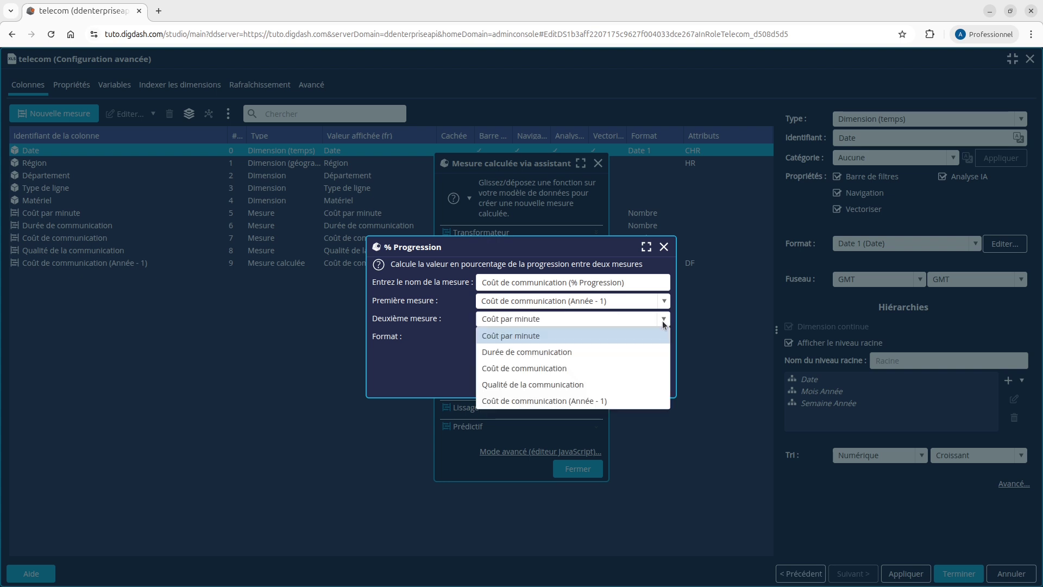
click(607, 368)
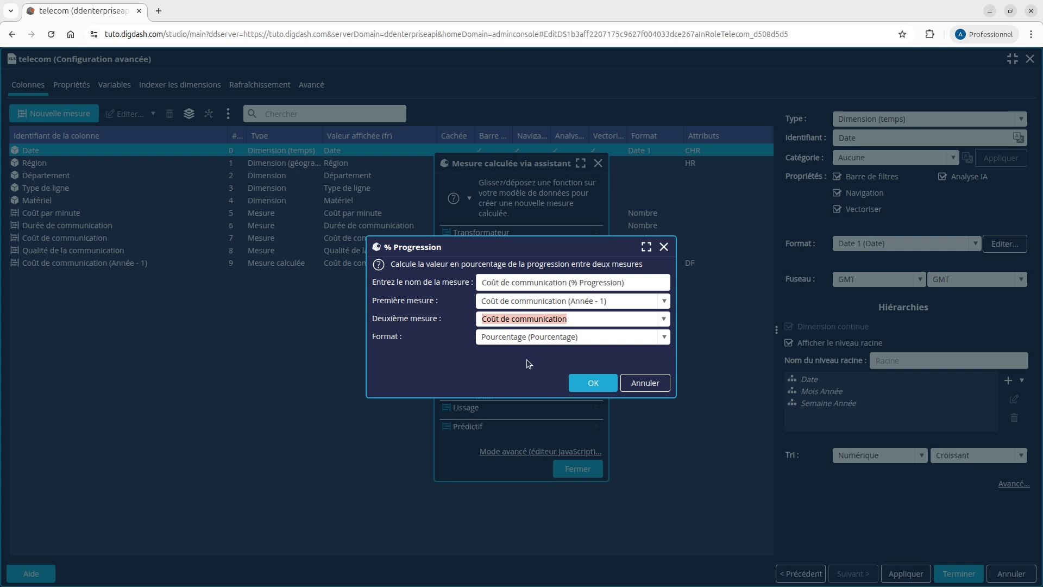
click(591, 384)
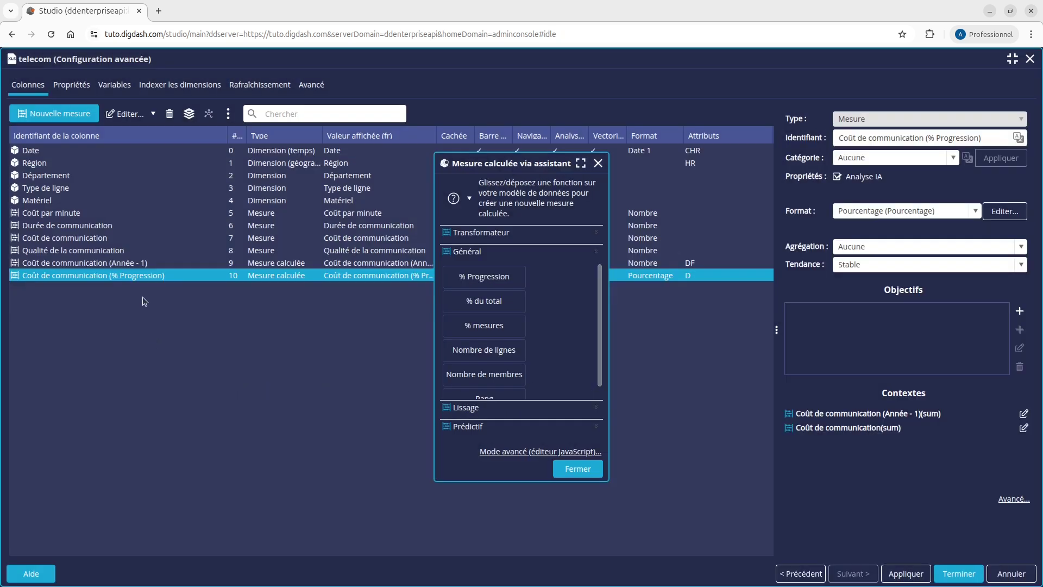
- Save the data model, and add Coût de communication (% Progression) as the table's fourth column with a data preview
click(578, 470)
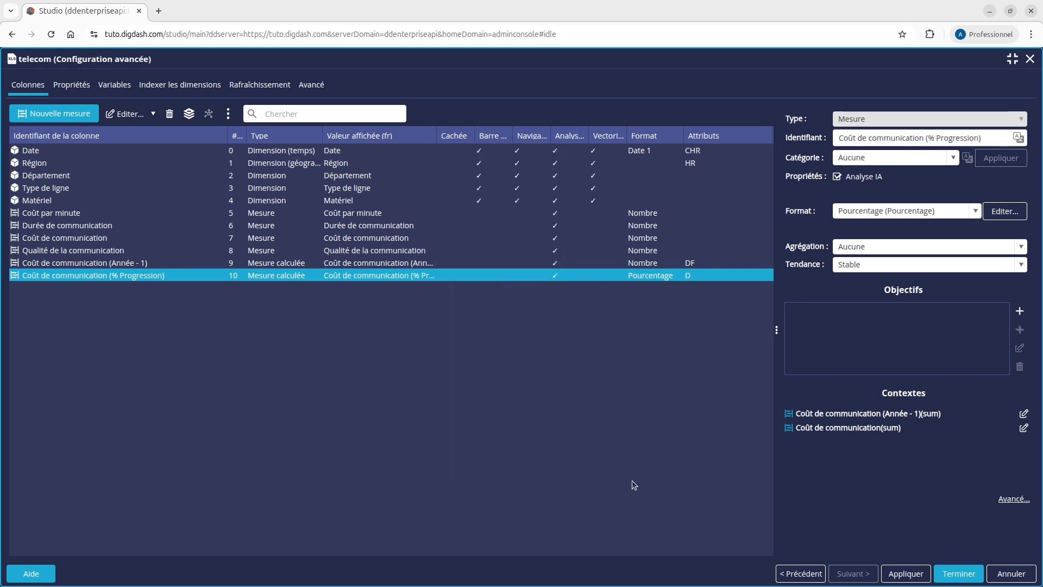
click(958, 573)
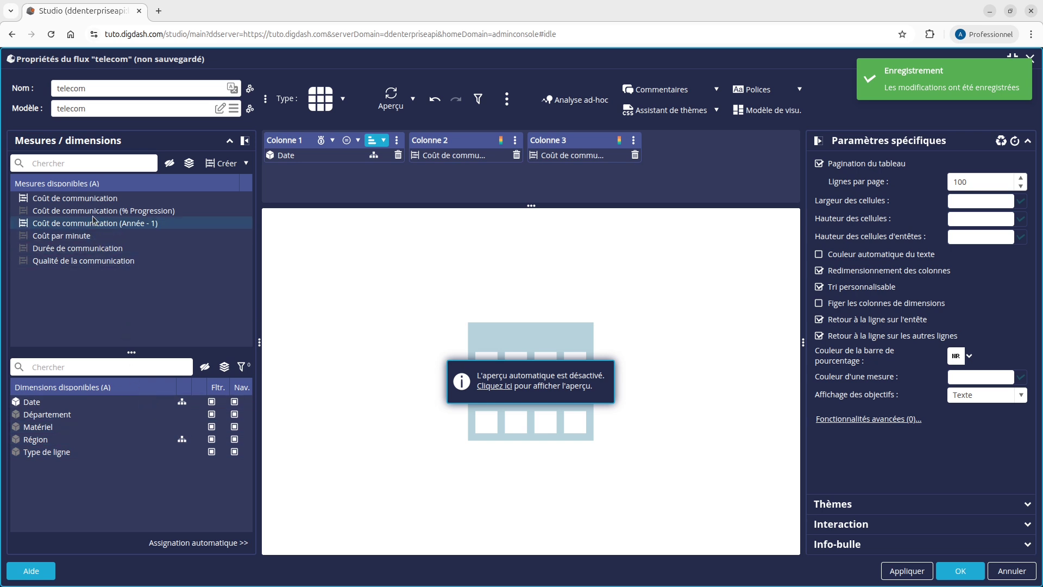
drag(96, 212, 676, 174)
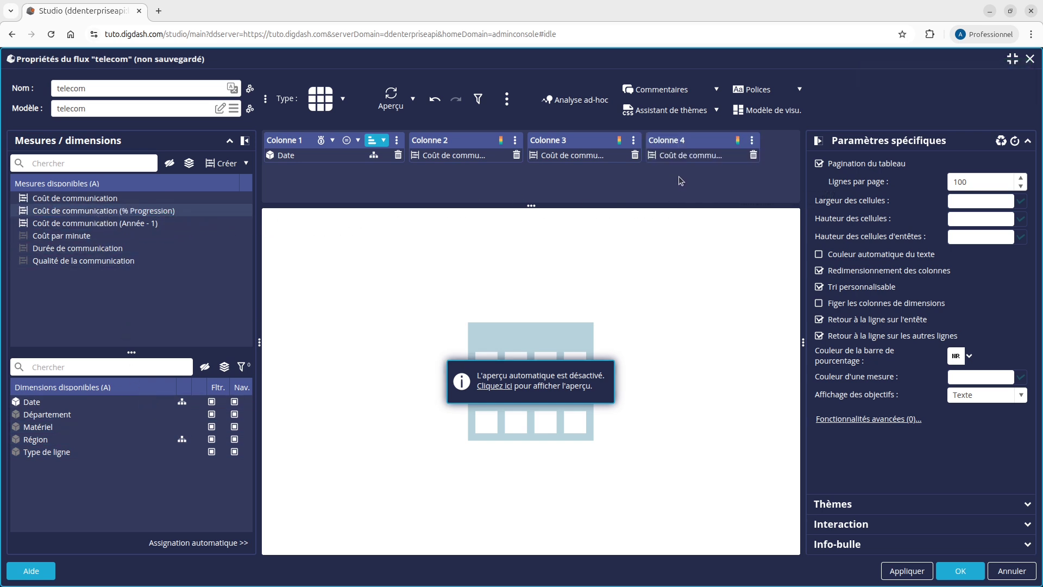
click(497, 385)
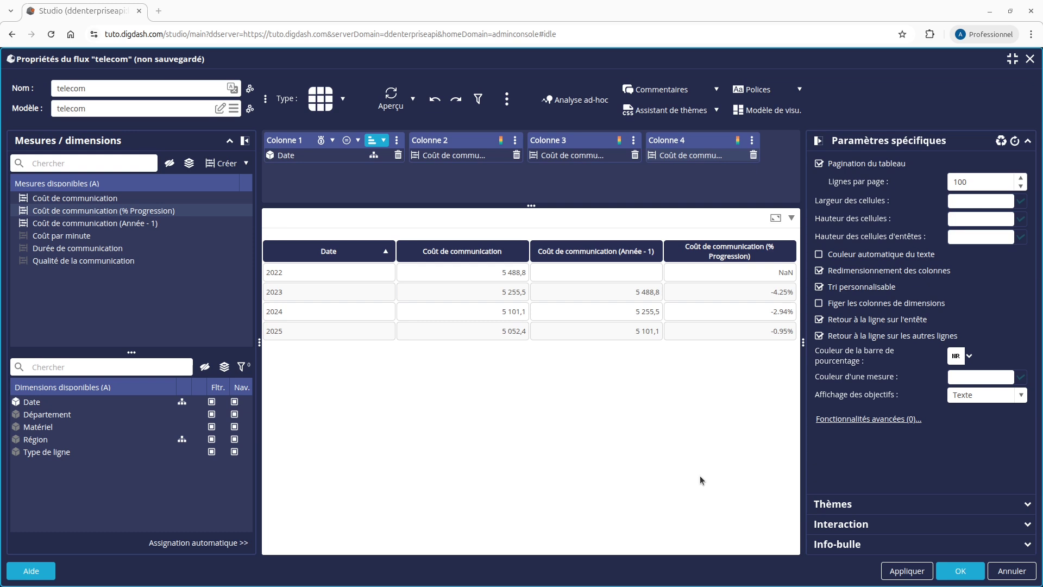
- Apply the Tendance (Inversé) icon format to the Coût de communication (% Progression) column and preview the table
click(686, 157)
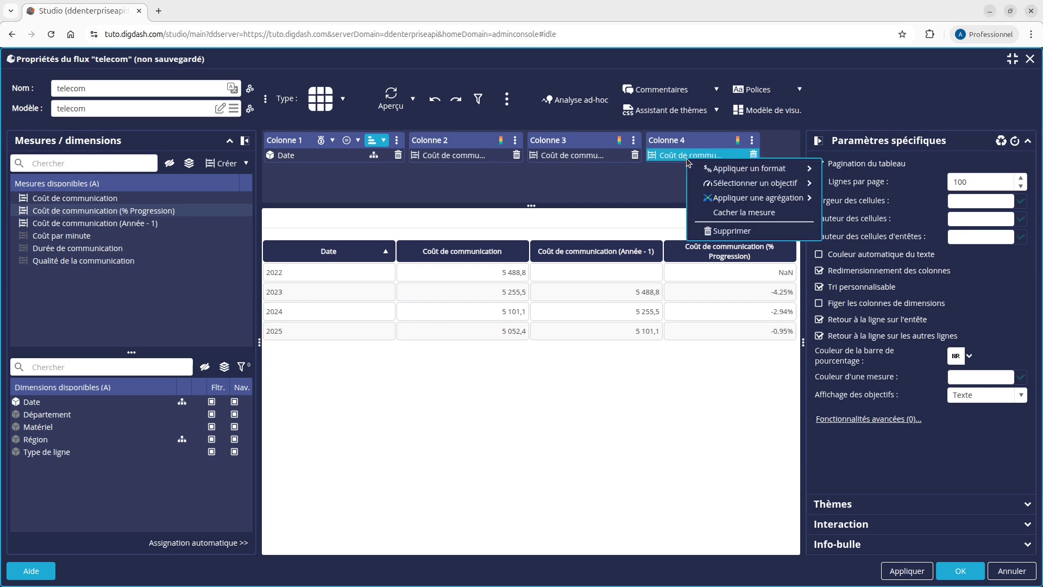
mouse_move(709, 171)
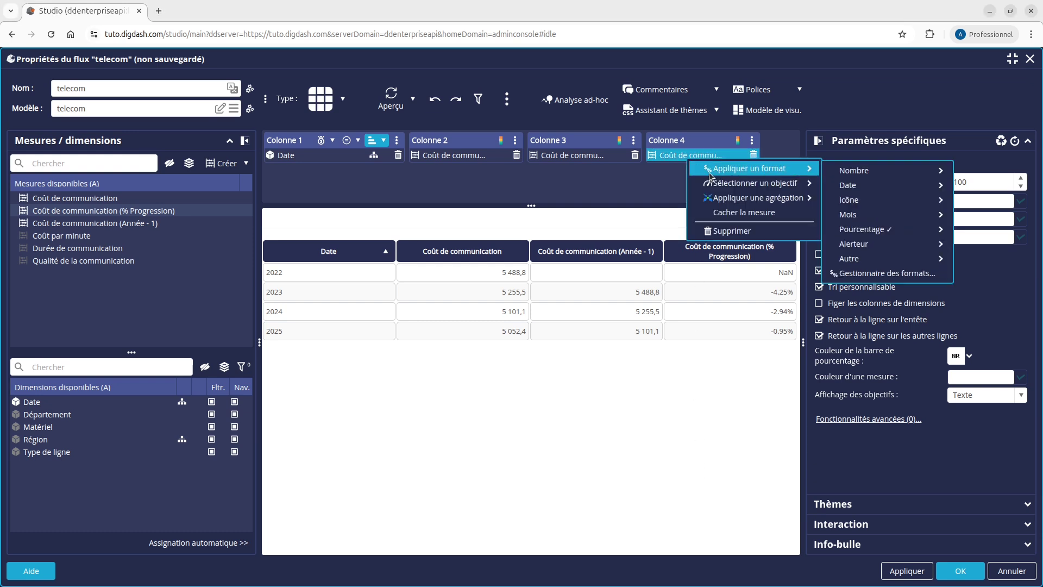
mouse_move(865, 204)
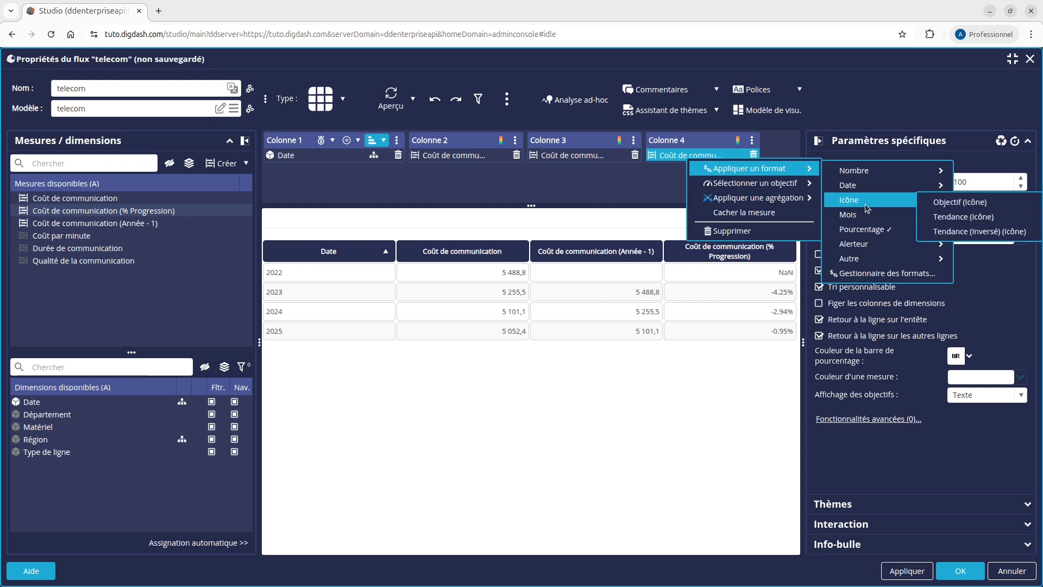
click(972, 232)
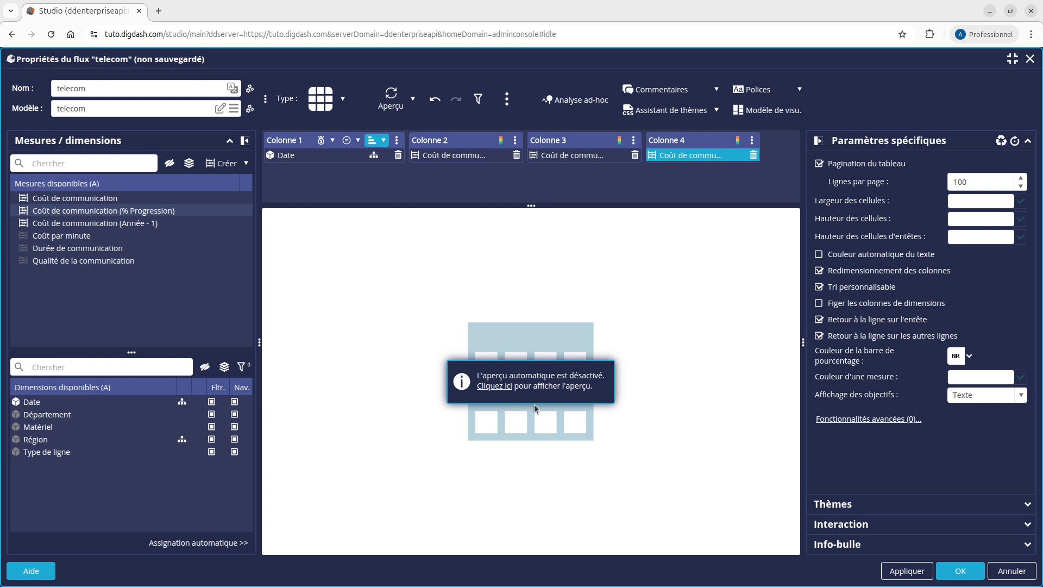
click(494, 387)
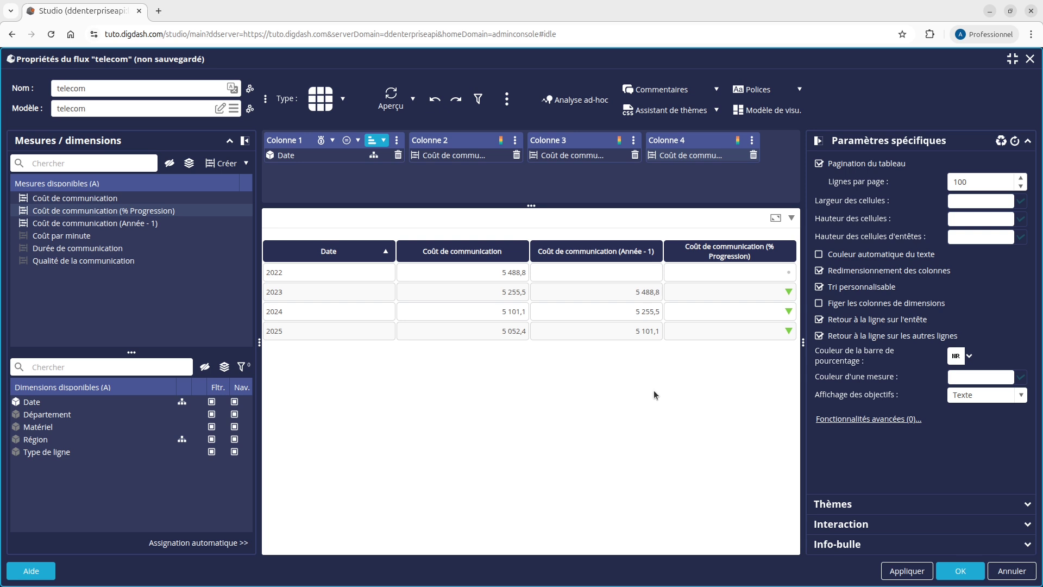
click(246, 164)
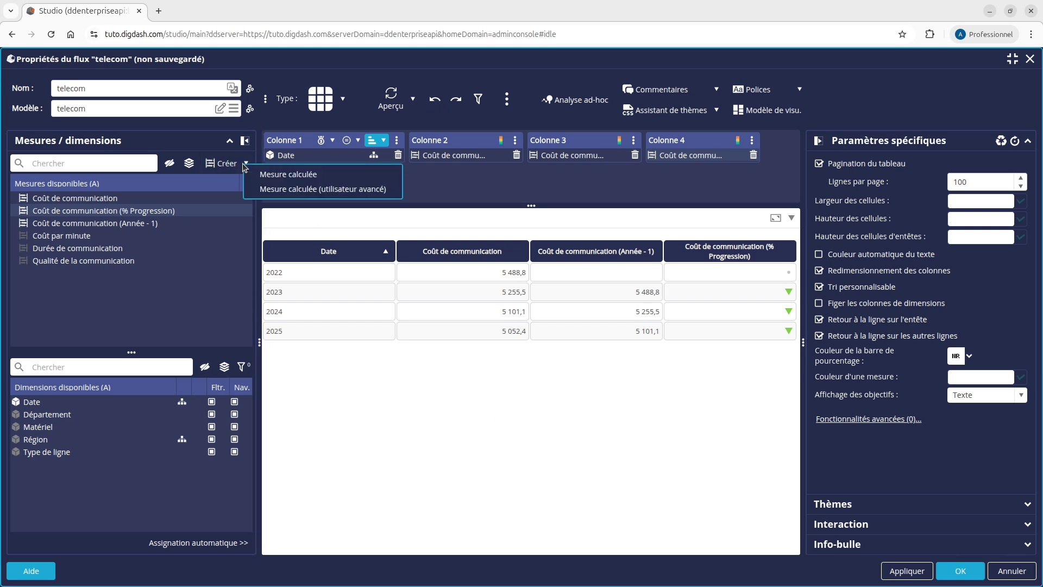
click(456, 190)
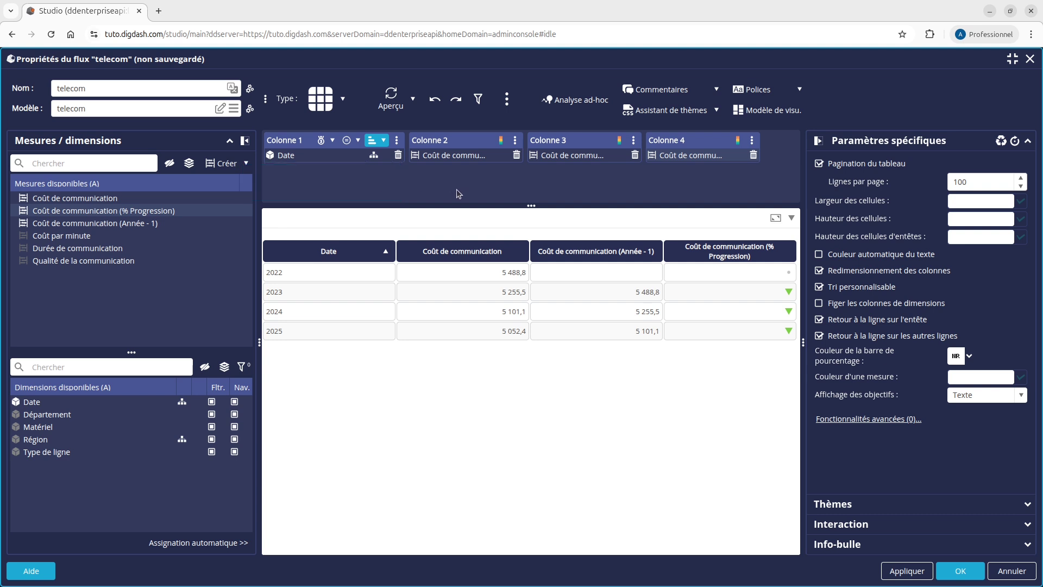